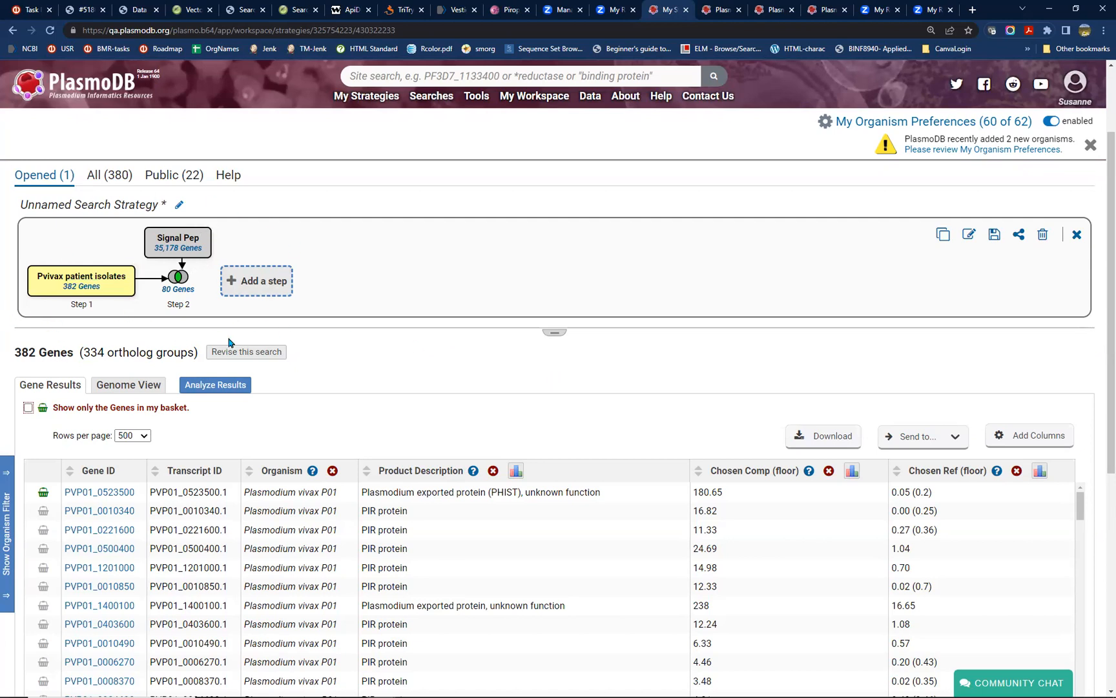
Open the gene basket from the workspace and review the genes it contains.
mouse_move(58, 321)
mouse_move(549, 105)
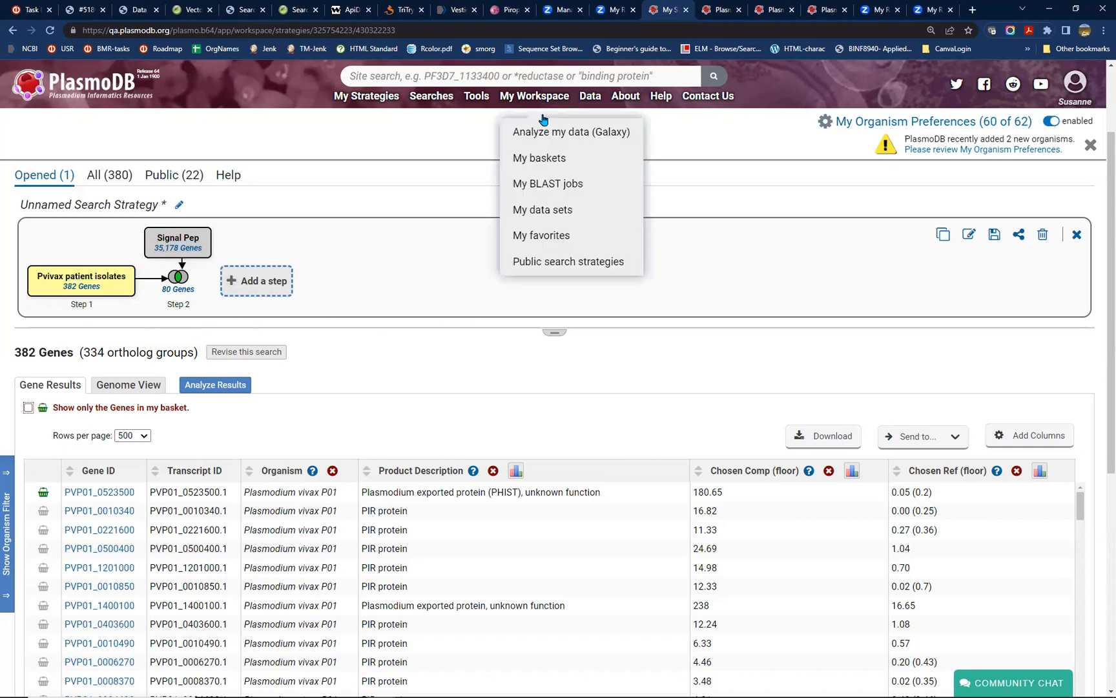
left_click(538, 158)
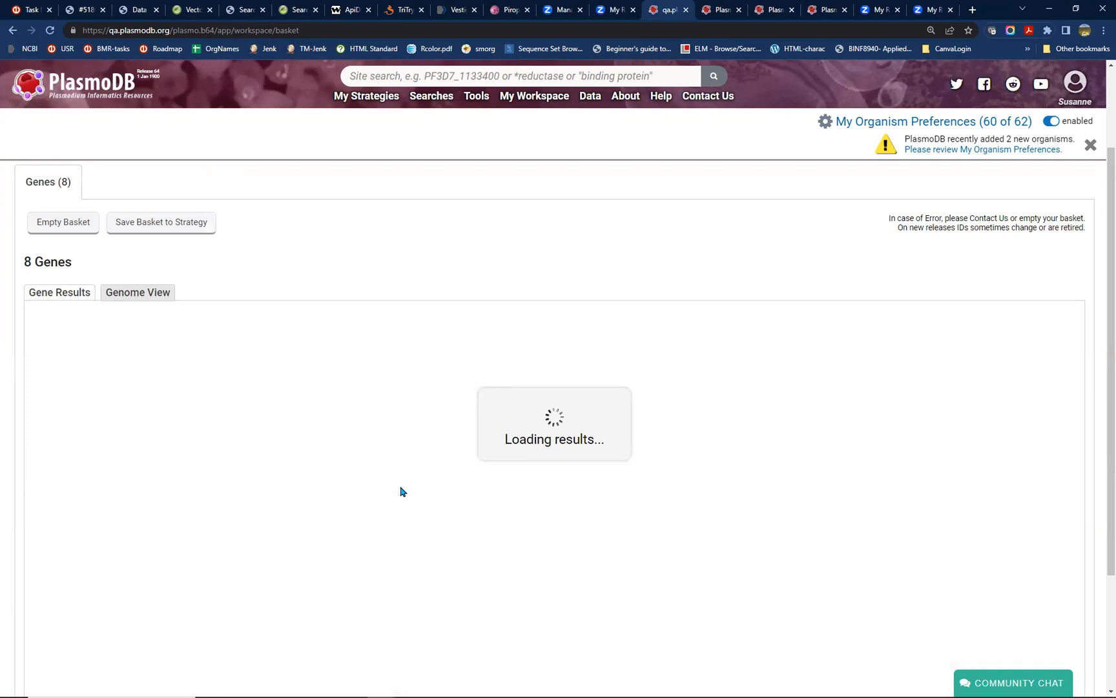
scroll(294, 439, "down", 3)
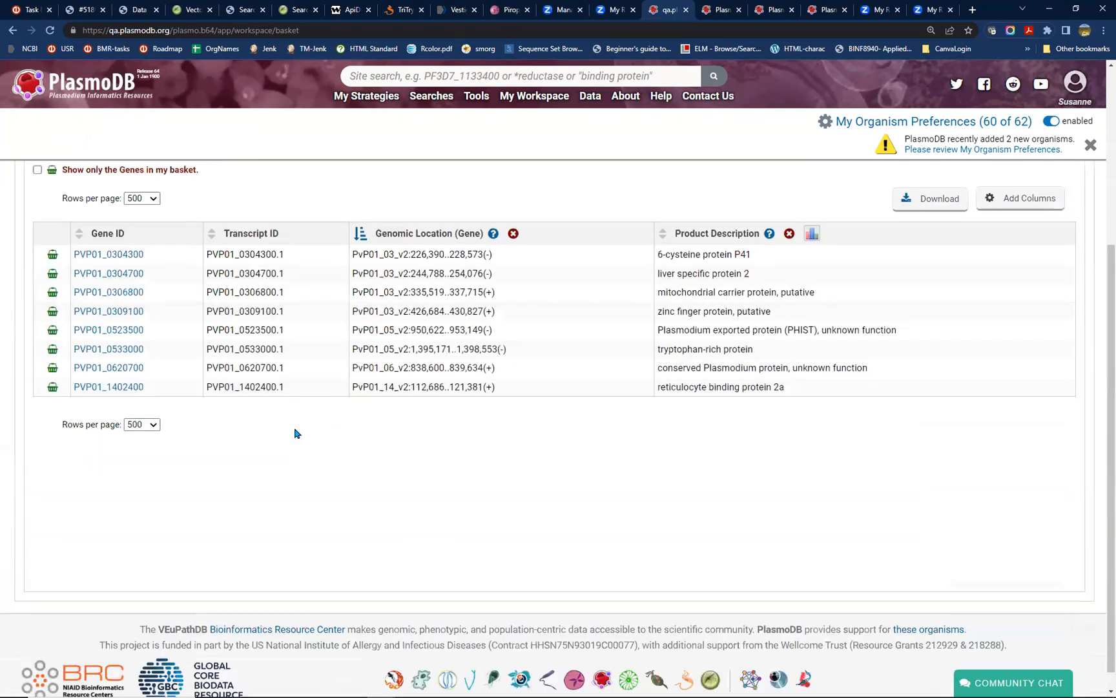
scroll(297, 426, "up", 1)
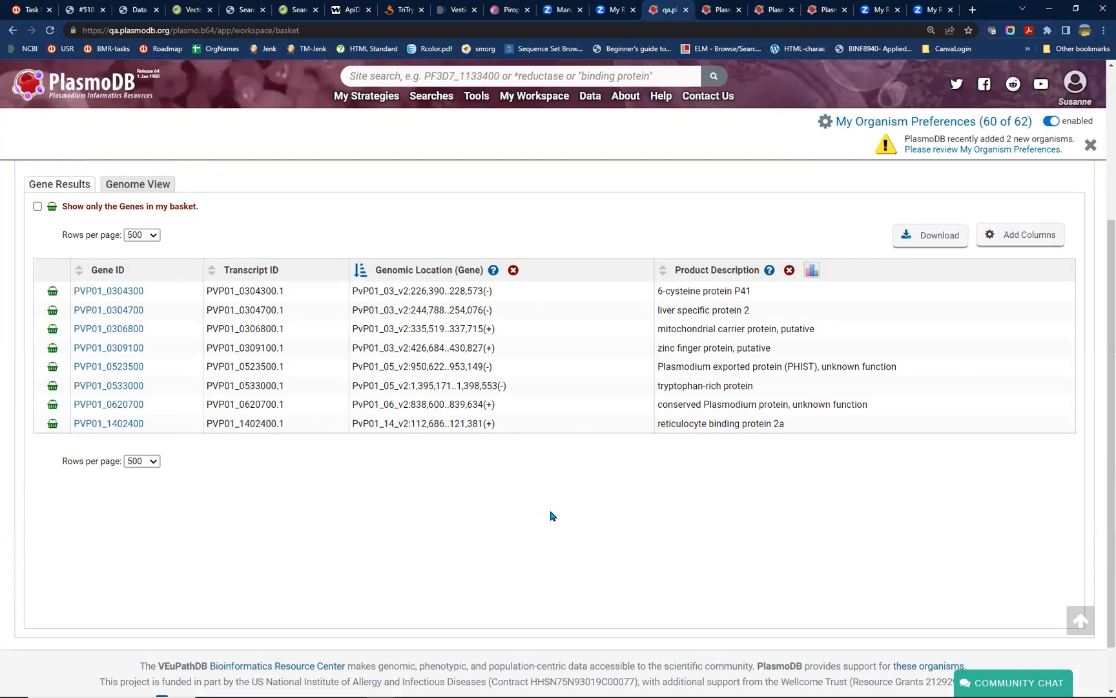
scroll(551, 515, "up", 2)
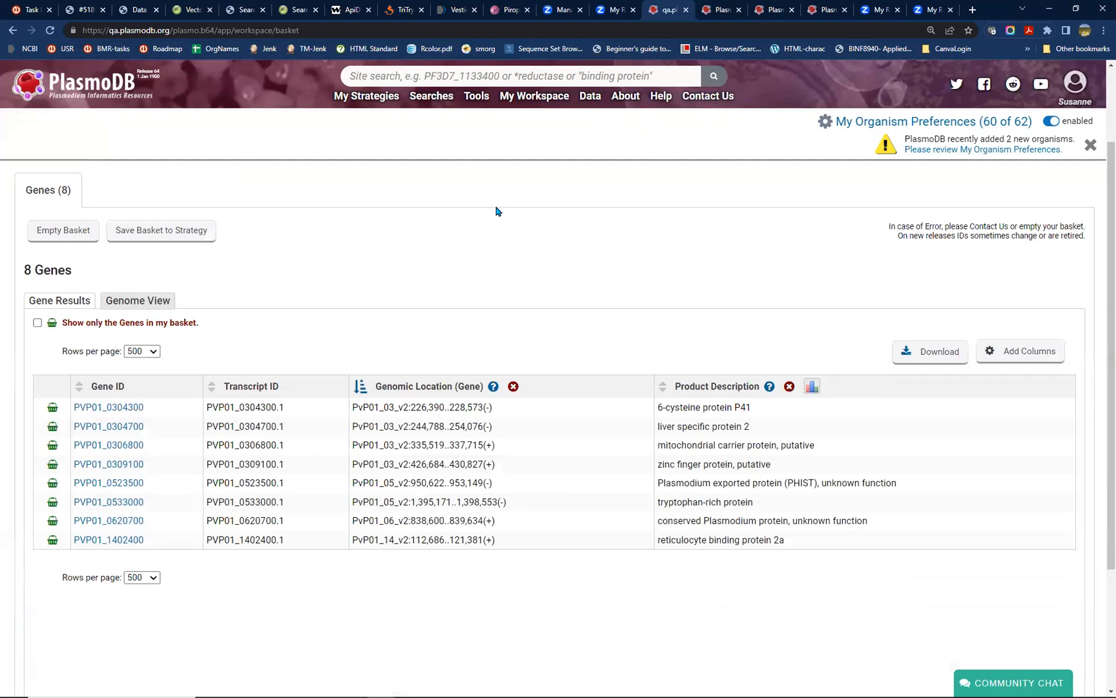
Return to the search strategies and show the gene results of the Pvivax patient isolates step.
left_click(367, 97)
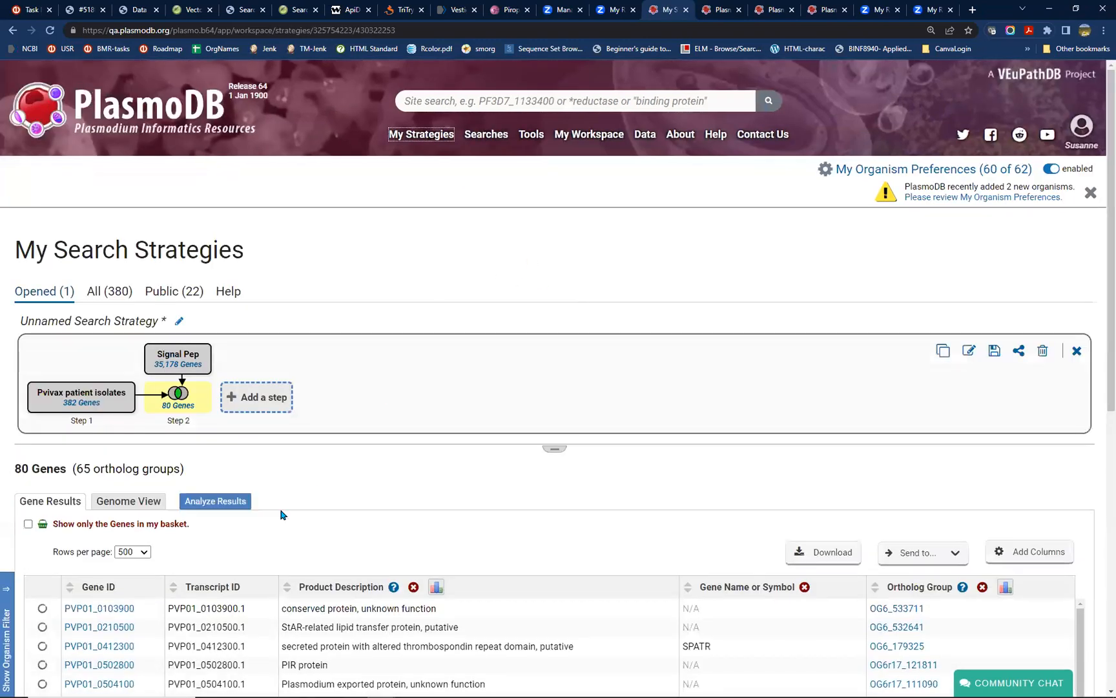
left_click(80, 403)
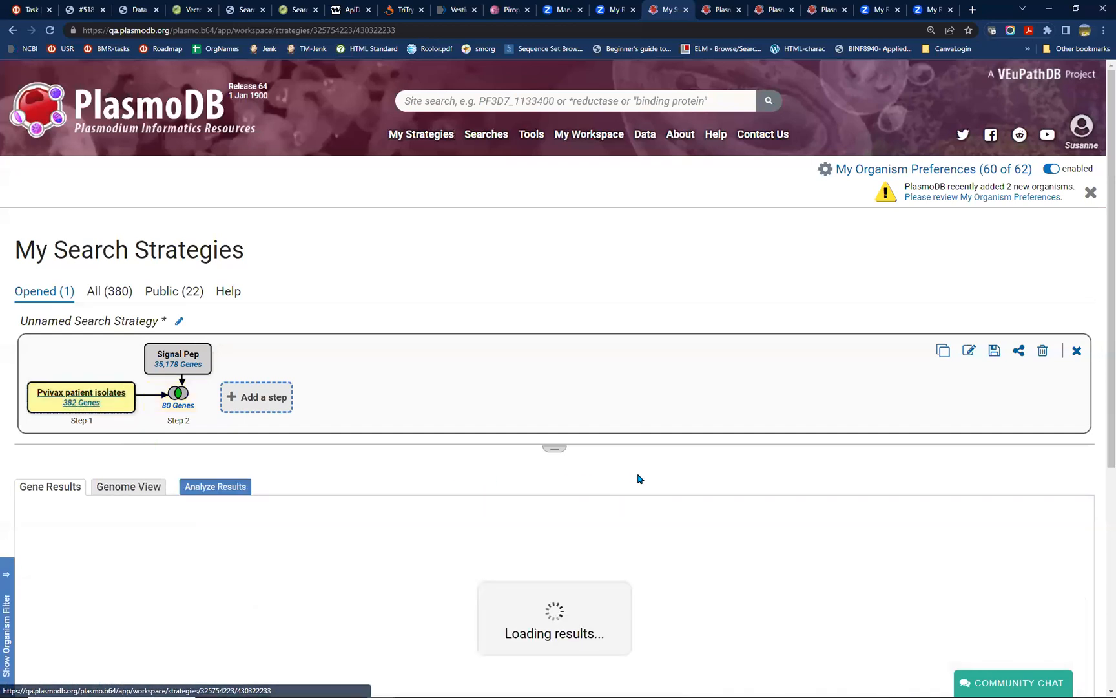
scroll(637, 452, "down", 1)
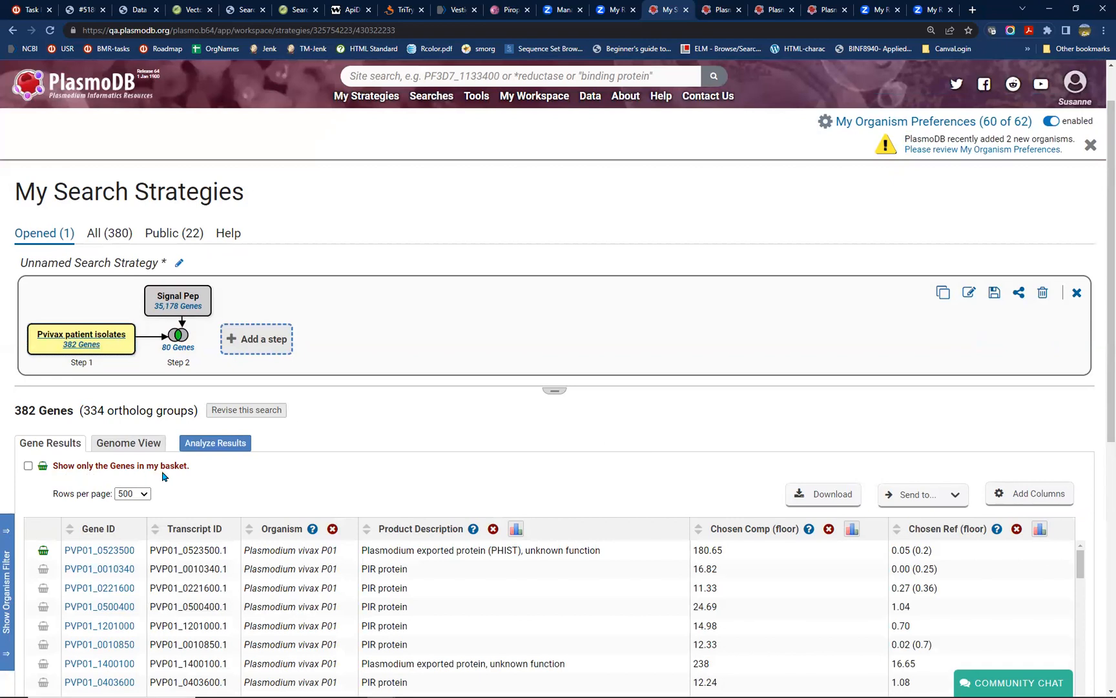
Limit the Pvivax patient isolates results to genes in the basket, review them, and restore the full list.
left_click(28, 467)
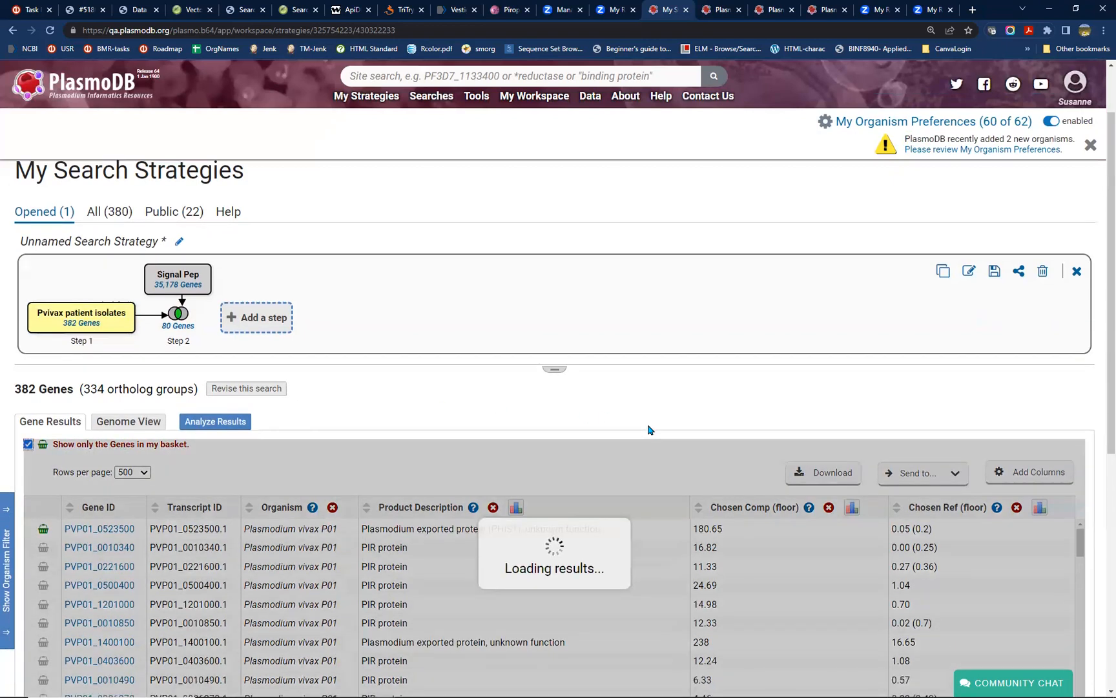
scroll(270, 502, "down", 2)
scroll(270, 502, "down", 1)
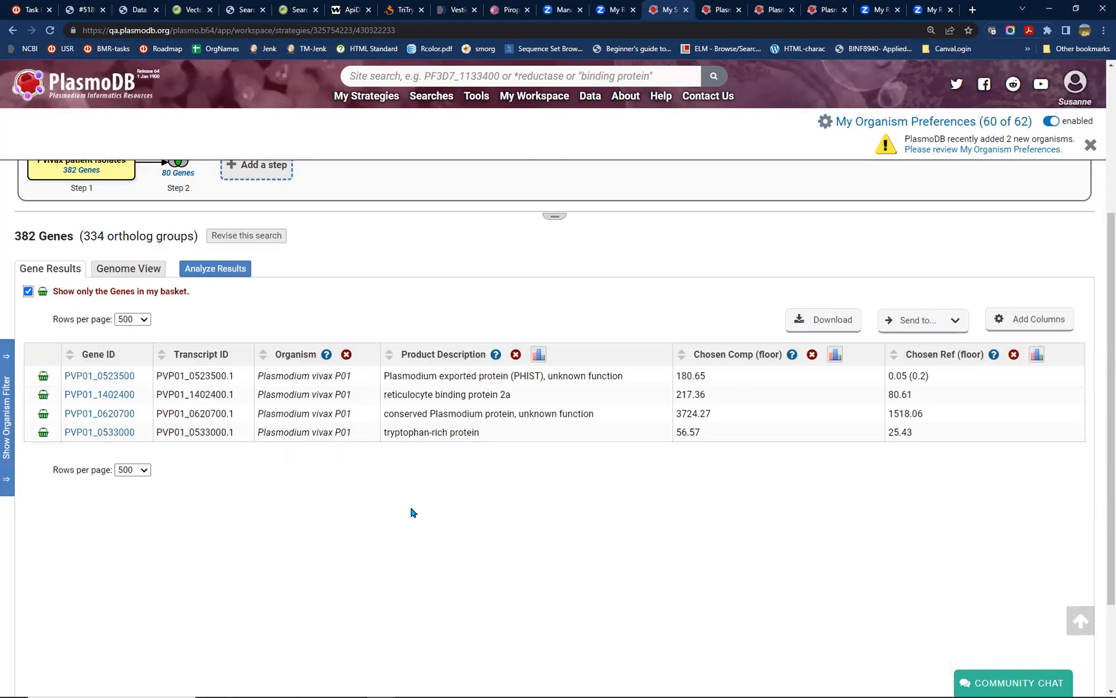
scroll(326, 452, "up", 1)
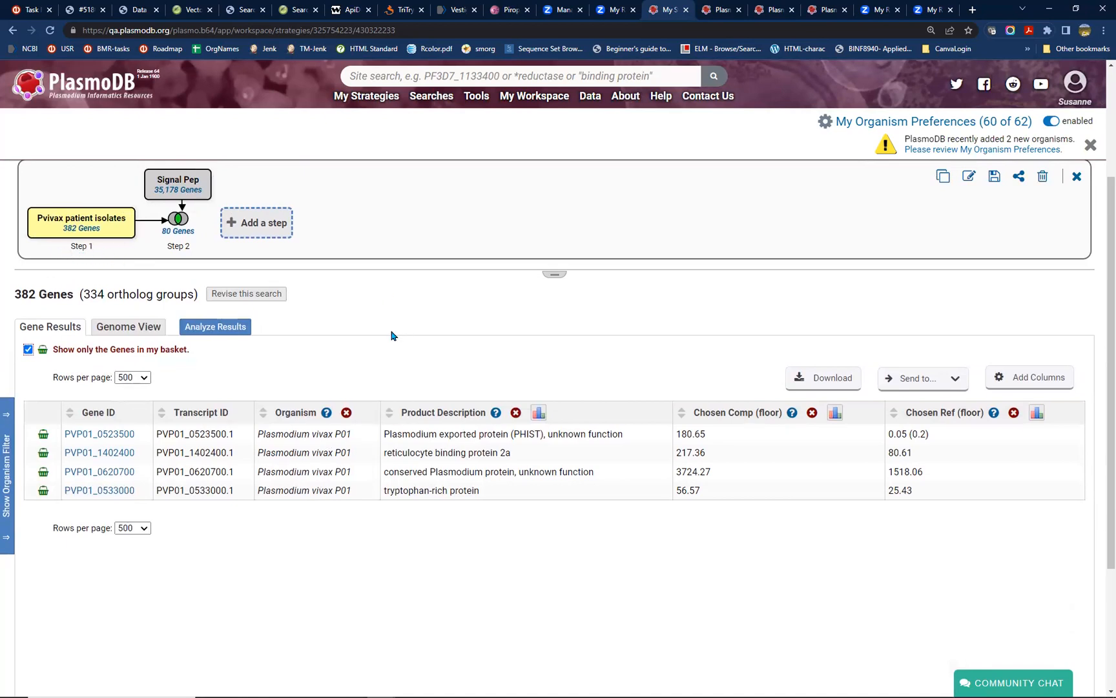
left_click(27, 349)
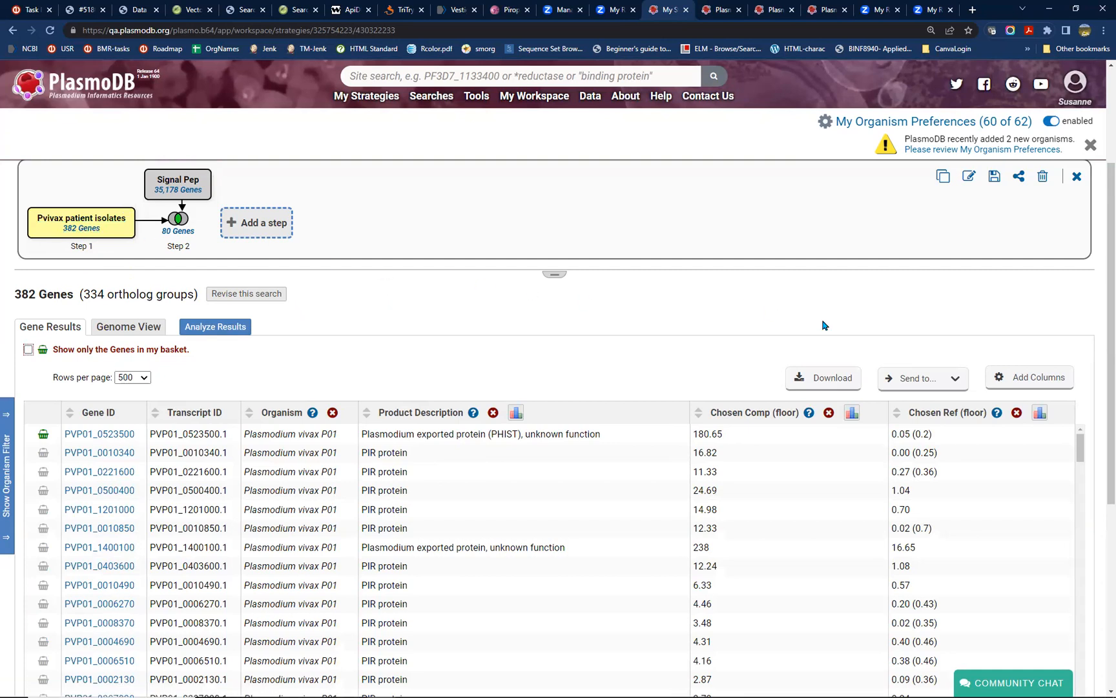
Compare the result columns available for the Pvivax patient isolates step and the combined Step 2, including the Search Specific group.
left_click(1032, 381)
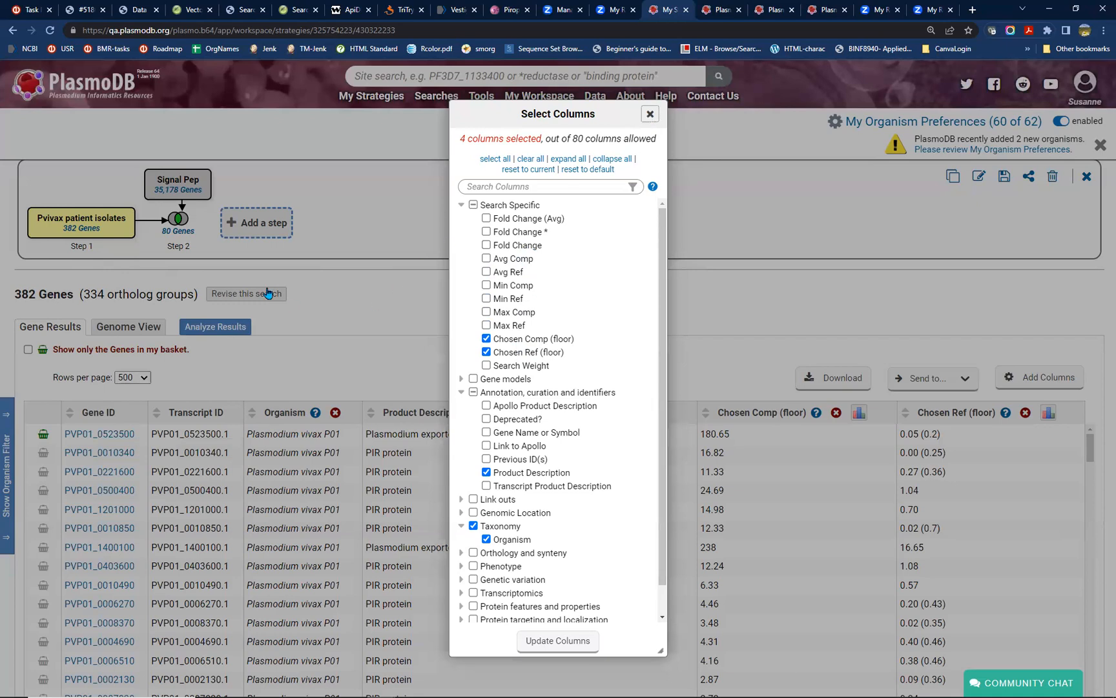
left_click(648, 121)
left_click(178, 231)
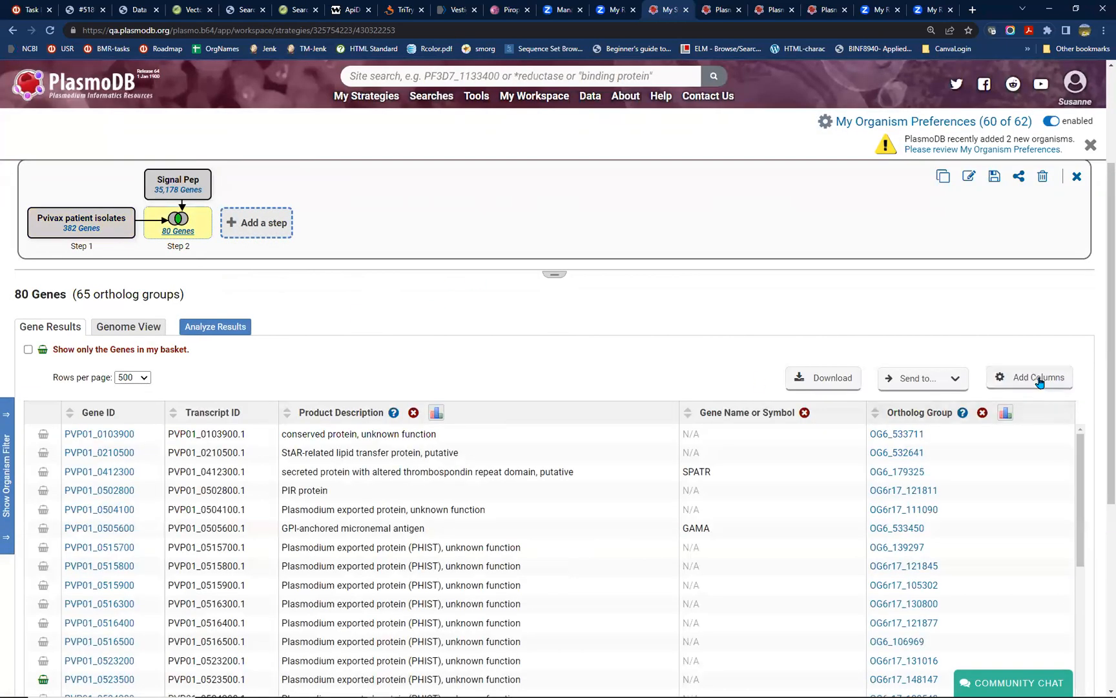
left_click(1023, 374)
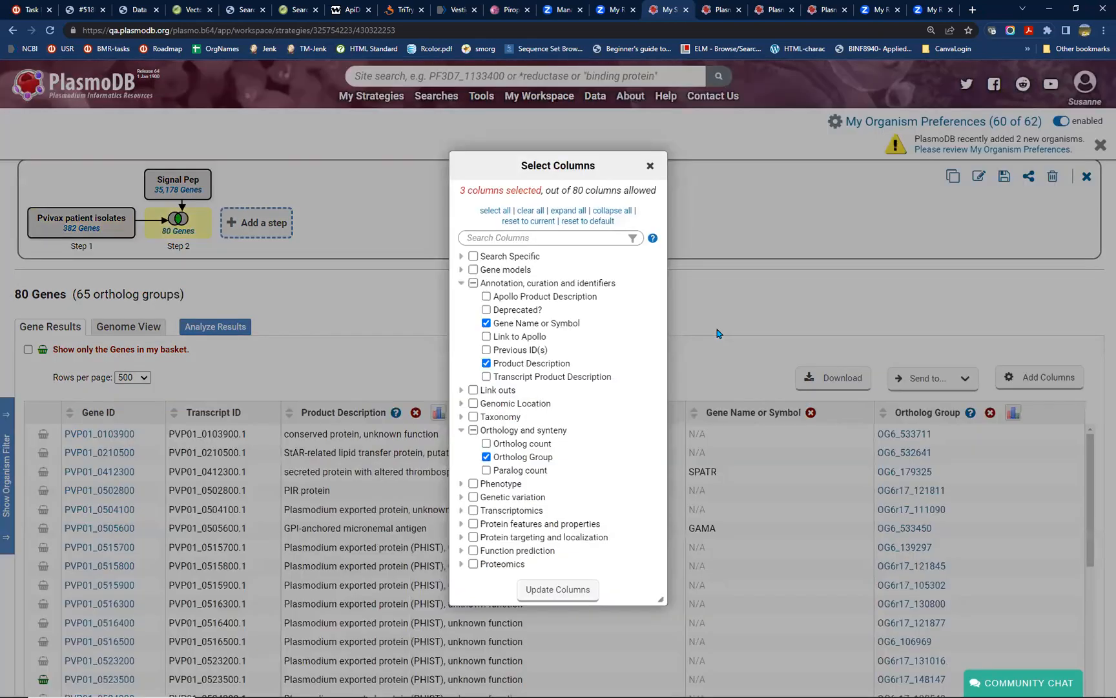
left_click(461, 256)
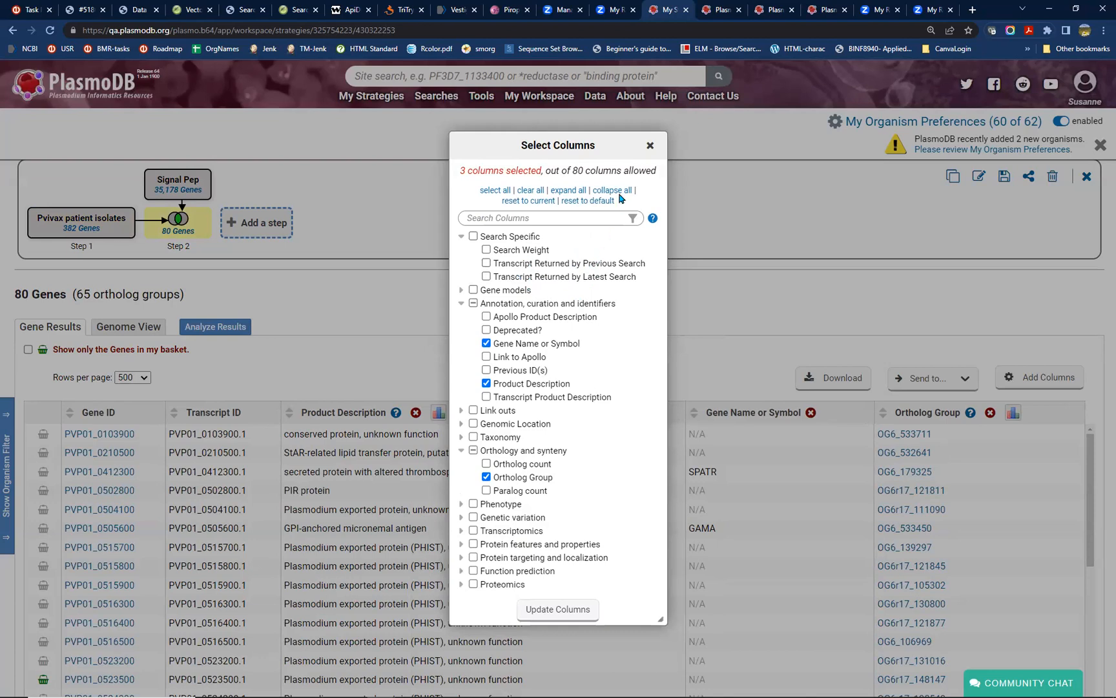
left_click(650, 146)
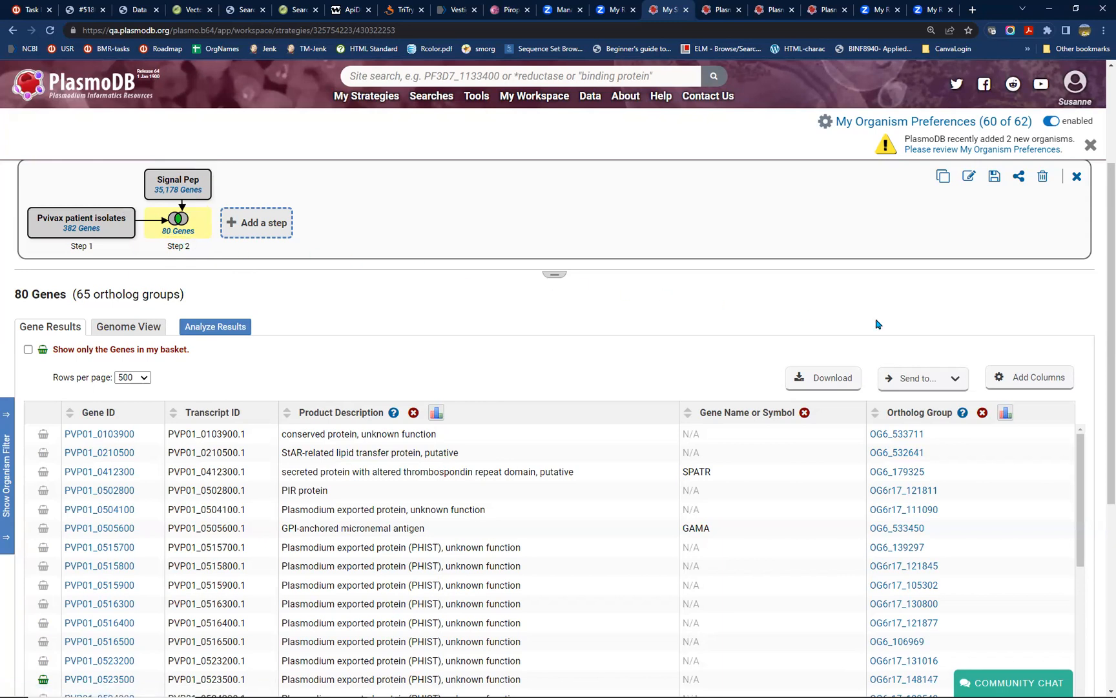
Replace the basket contents with the genes from the combined Step 2 result.
left_click(948, 385)
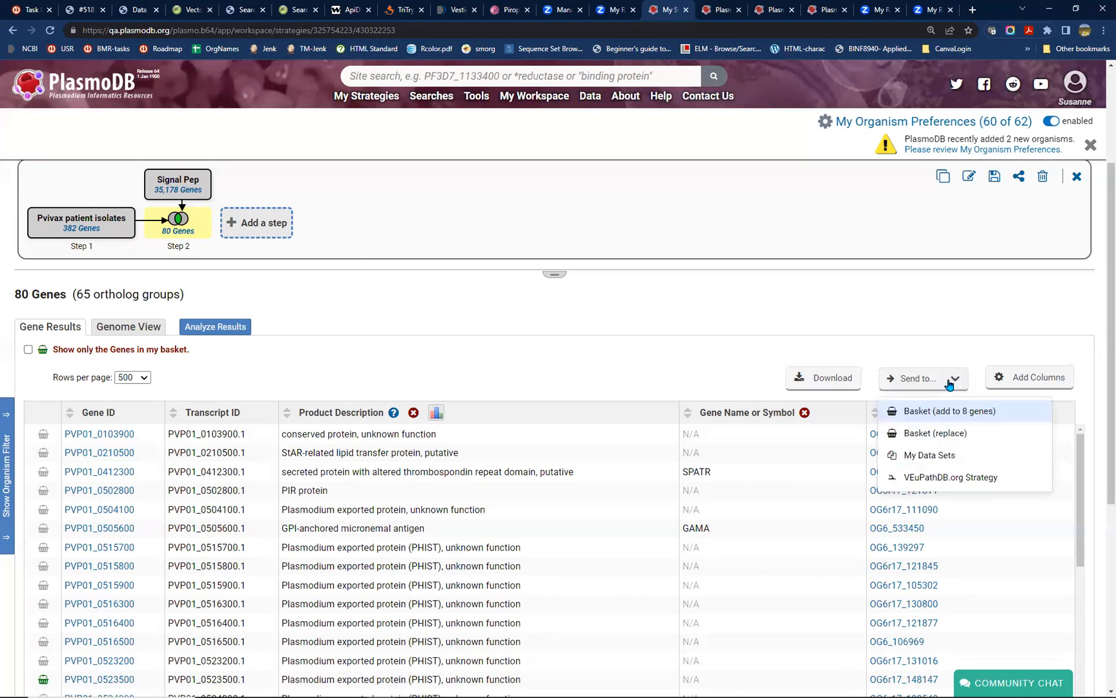
left_click(952, 438)
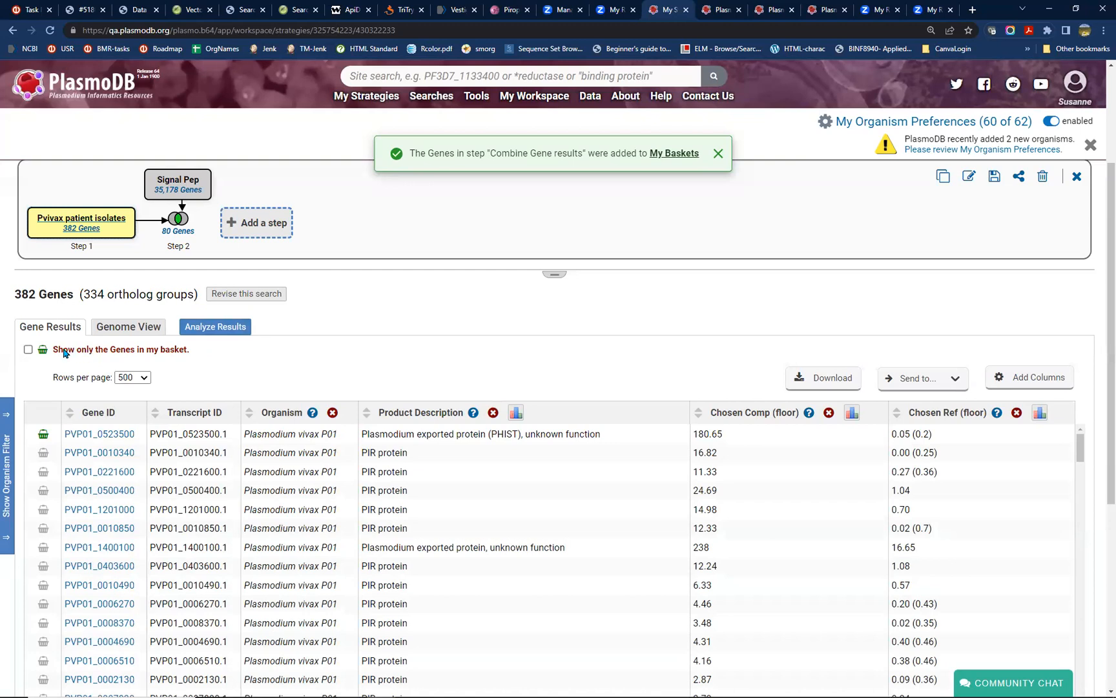
Show only the basket genes in the Pvivax patient isolates results and look through the filtered list.
left_click(27, 350)
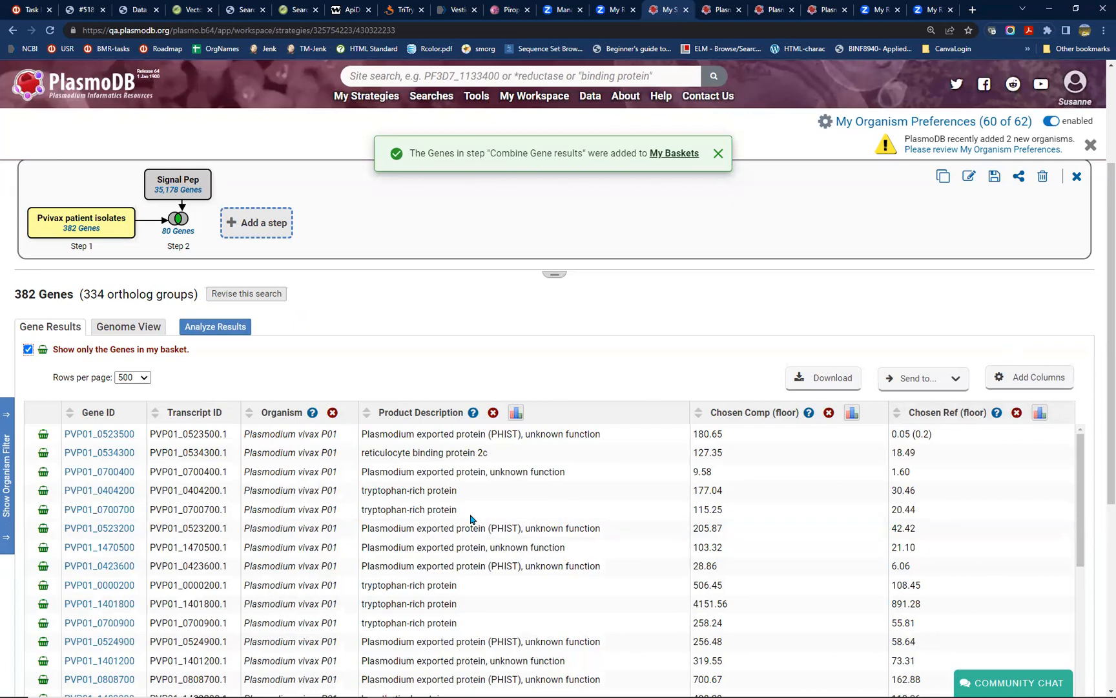
scroll(427, 524, "down", 3)
scroll(424, 519, "down", 10)
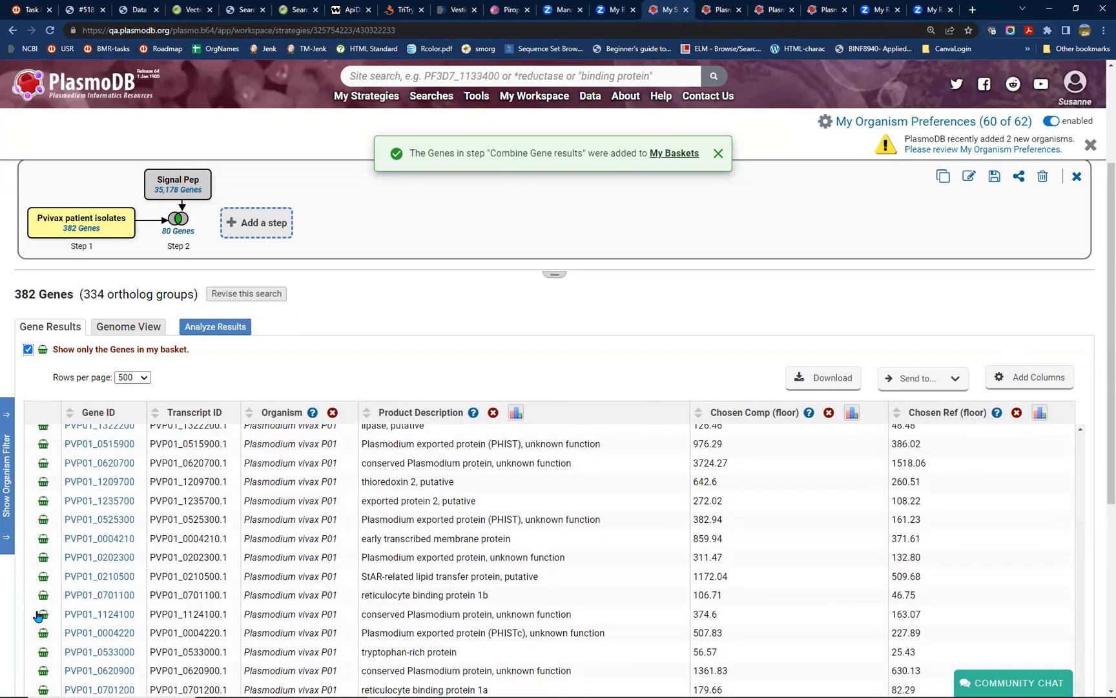
scroll(413, 553, "down", 5)
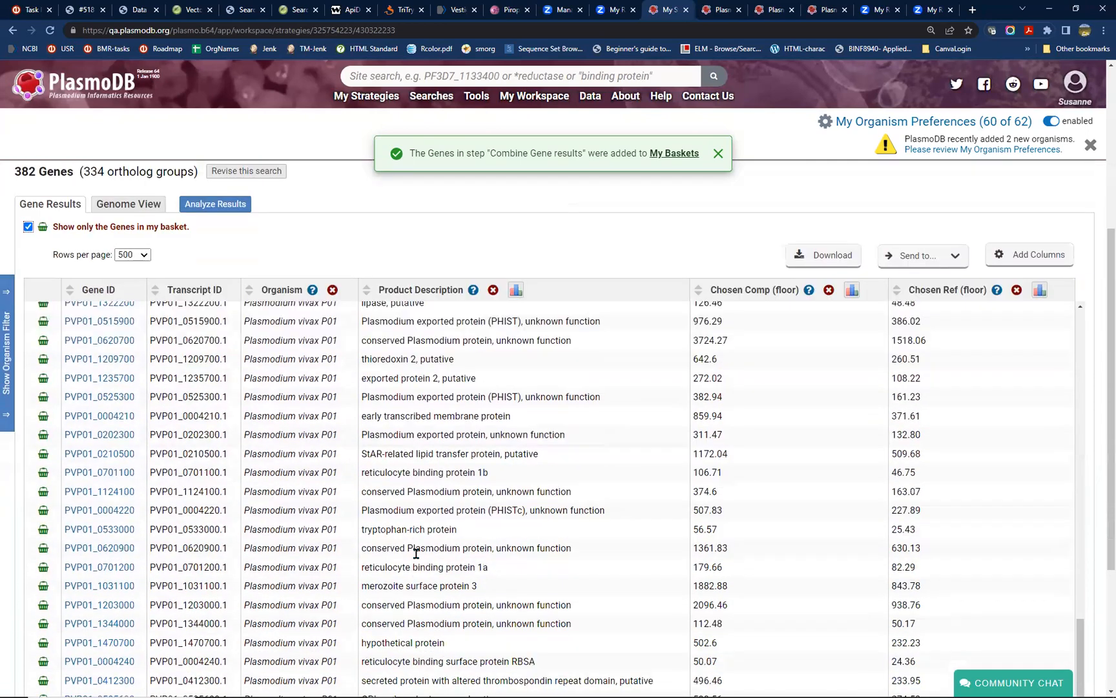
scroll(442, 442, "up", 15)
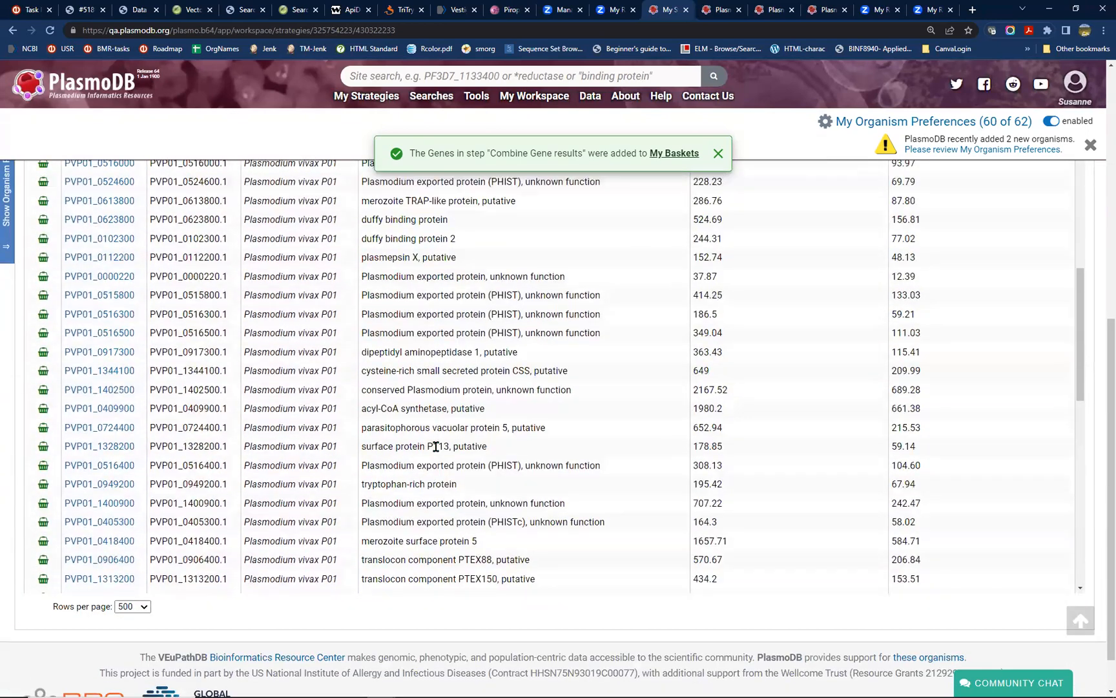
scroll(434, 459, "up", 5)
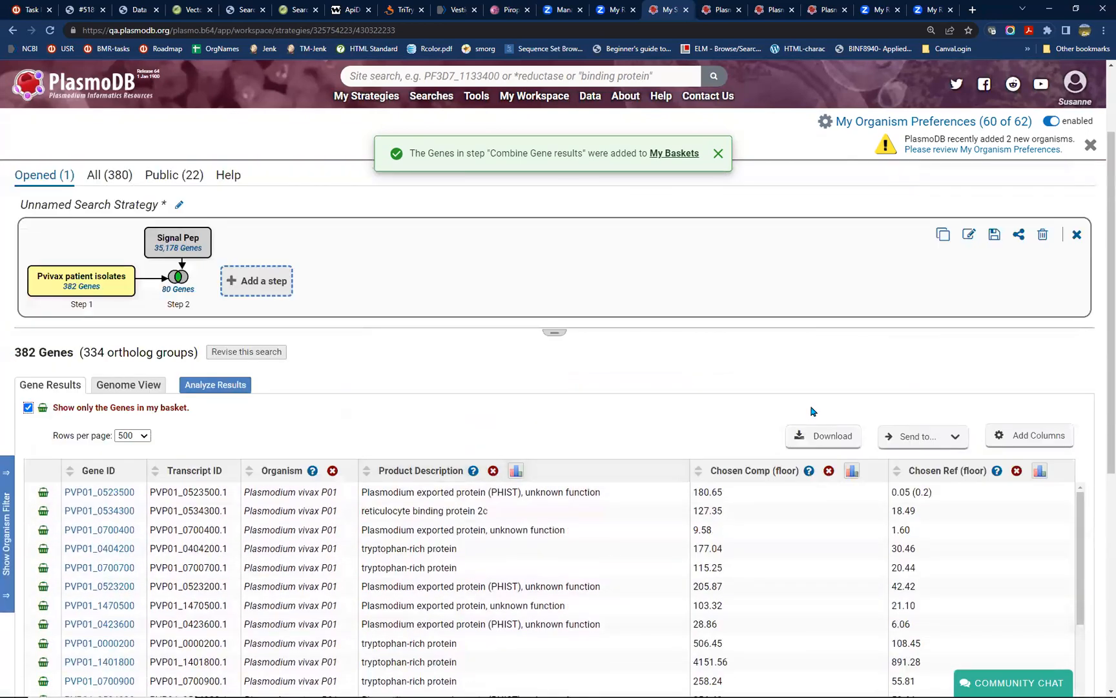
Add the Fold Change (Avg) and Fold Change * columns to the Pvivax patient isolates results and review the table.
left_click(1029, 436)
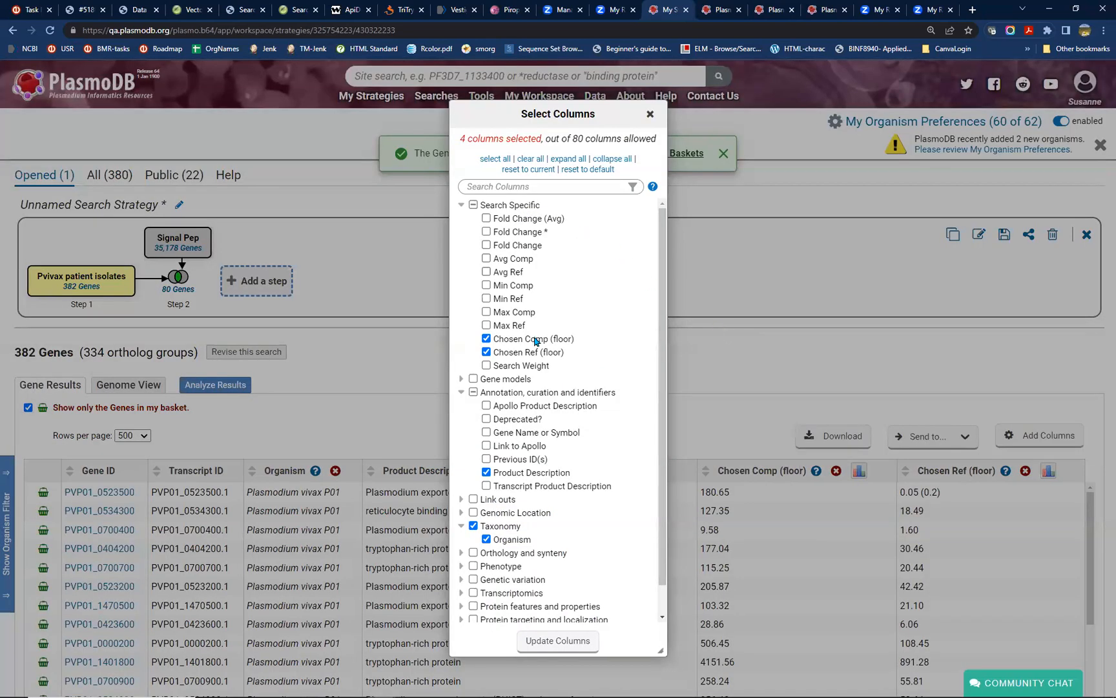
left_click(485, 219)
left_click(486, 232)
left_click(577, 640)
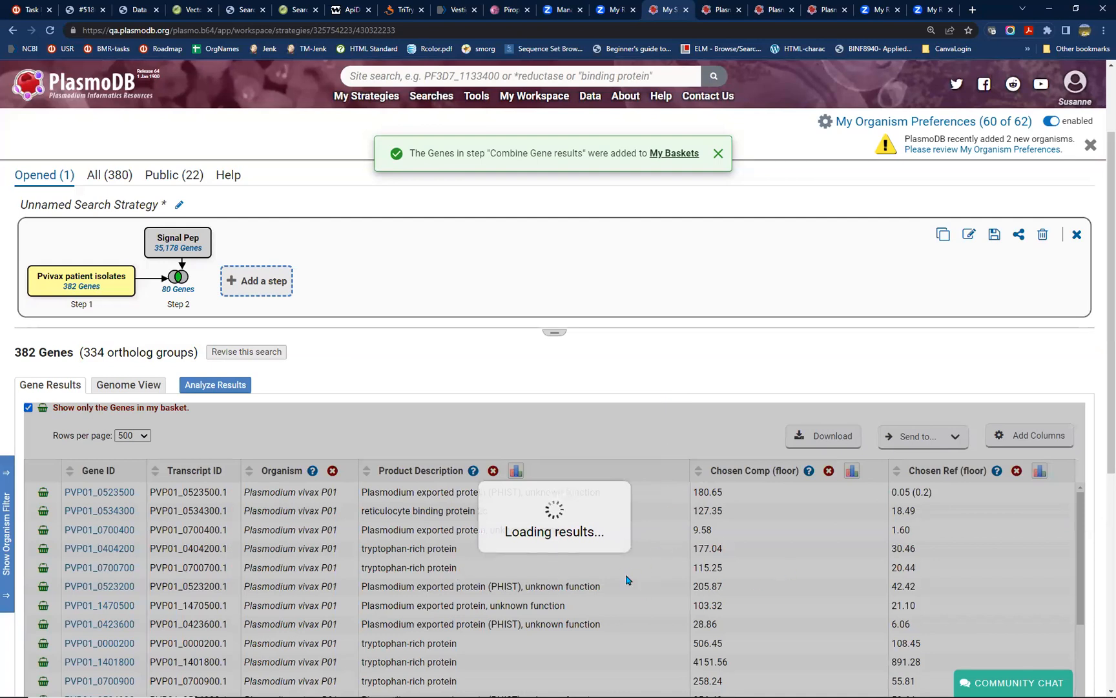
scroll(898, 555, "down", 2)
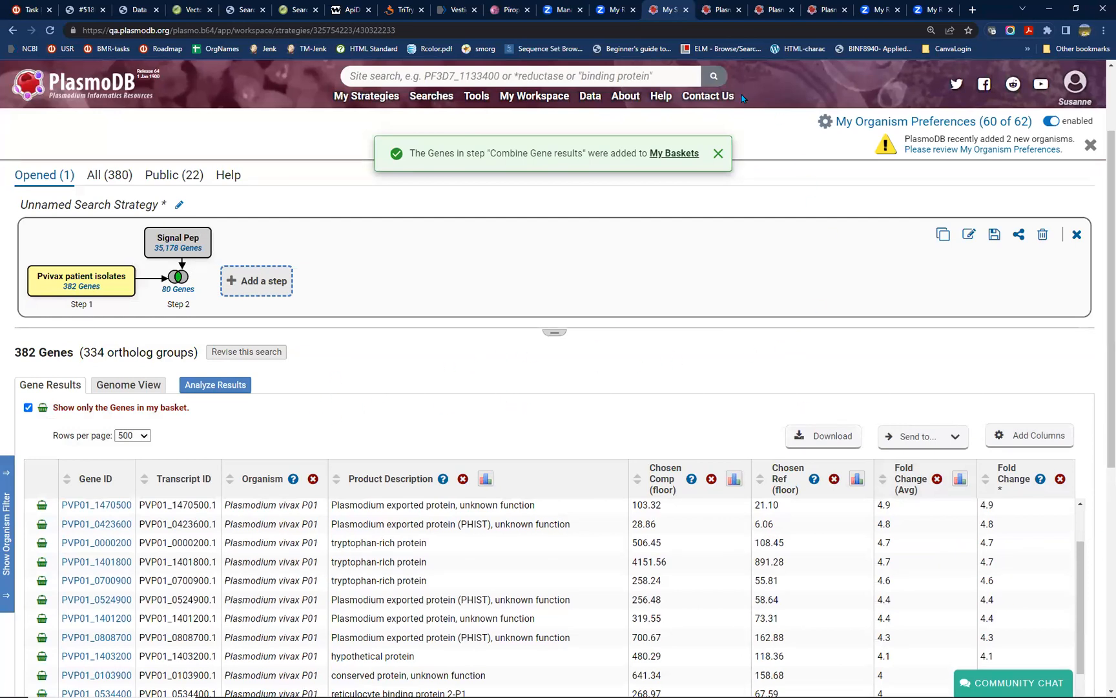
Open the Contact Us page.
left_click(698, 101)
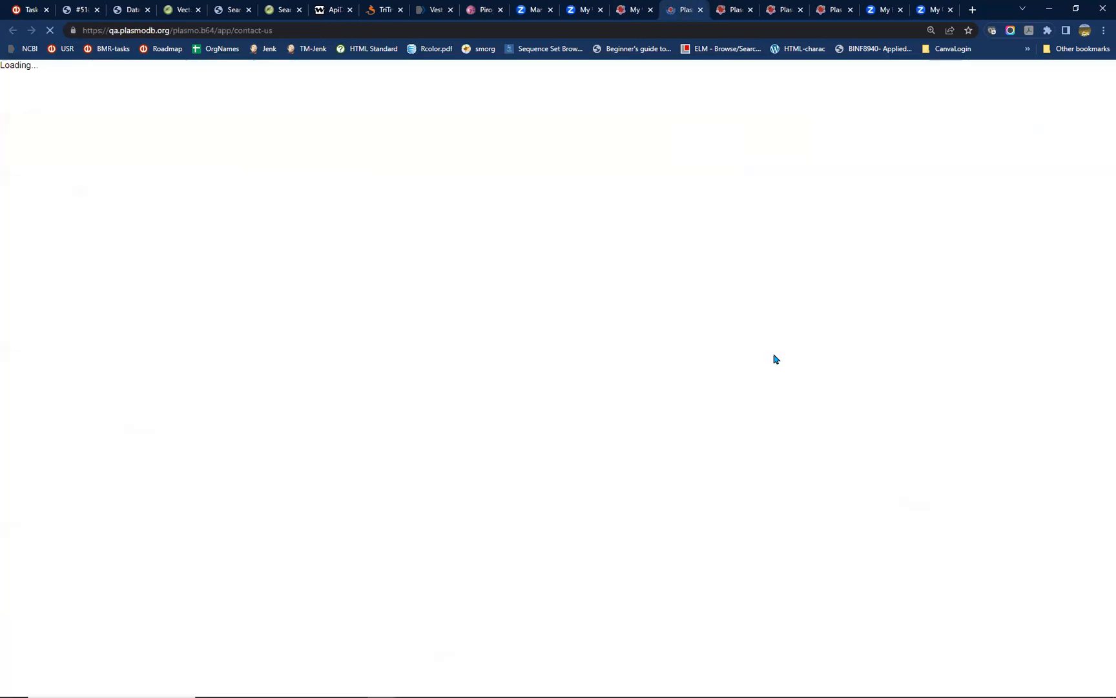